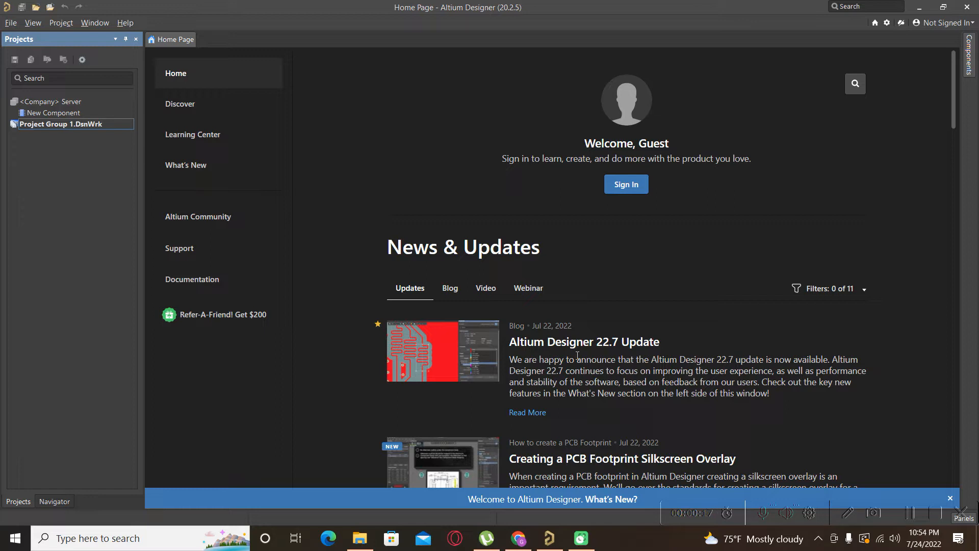
# Open the recent MicrophoneArray.PrjPcb project and close the Messages panel.
pyautogui.click(9, 24)
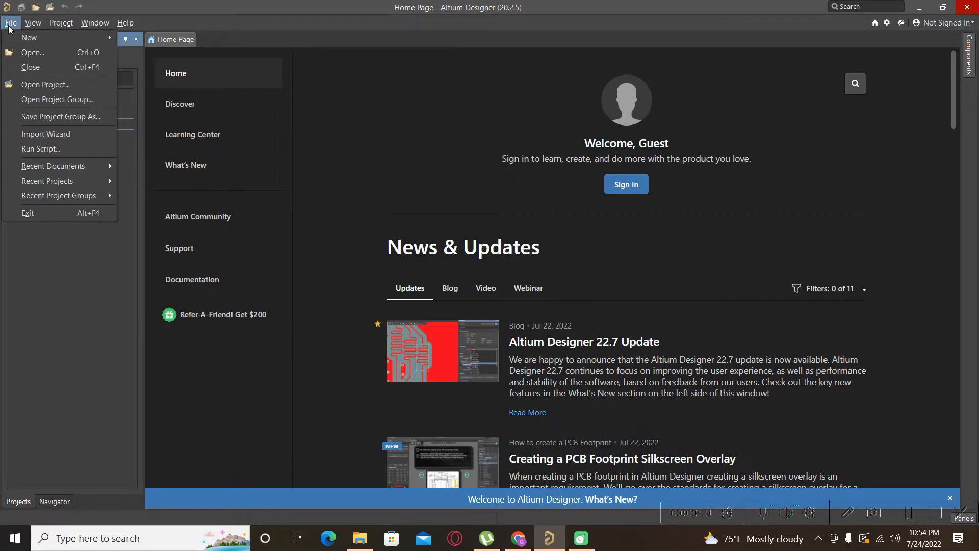
pyautogui.moveTo(87, 183)
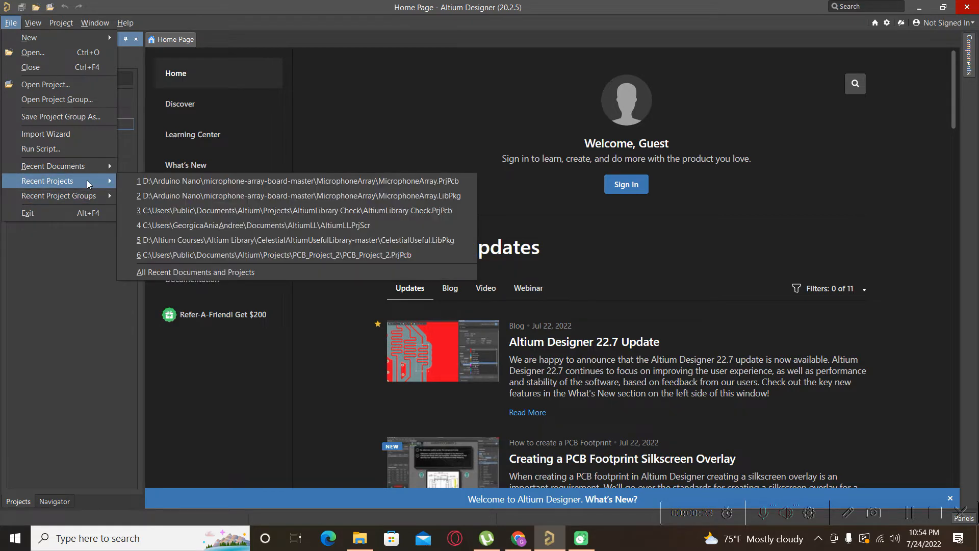
pyautogui.click(138, 180)
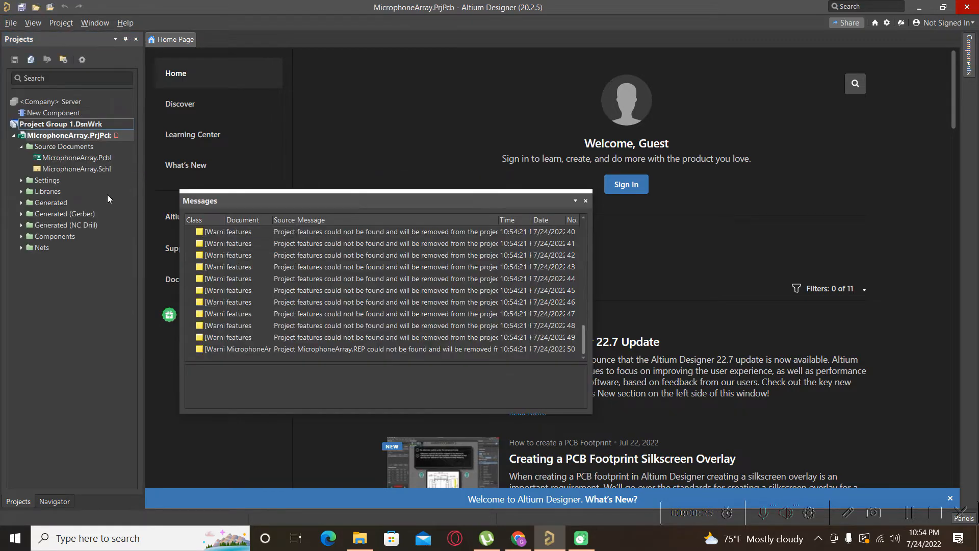
pyautogui.click(586, 200)
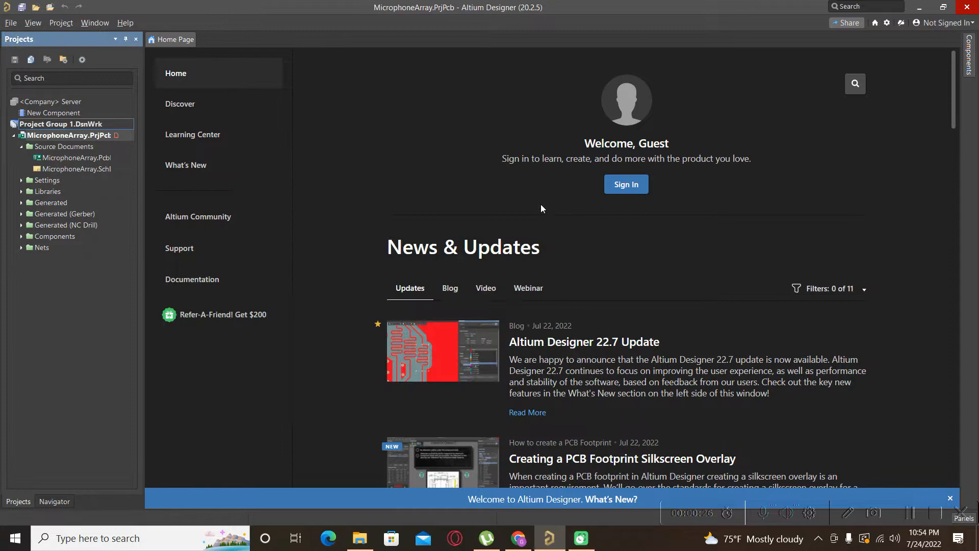
pyautogui.rightClick(32, 194)
pyautogui.click(50, 247)
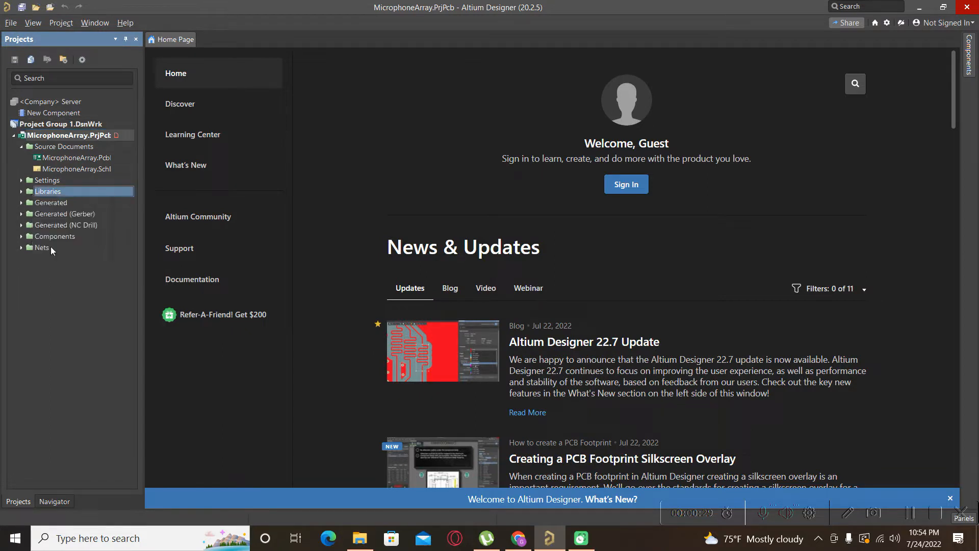
pyautogui.click(516, 292)
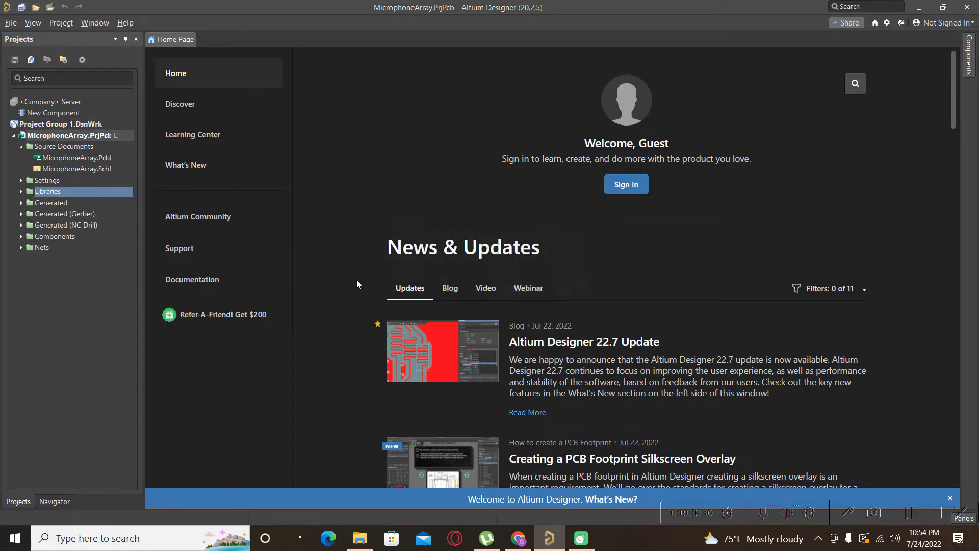
# Open the MicrophoneArray.SchDoc schematic from the project's source documents.
pyautogui.doubleClick(85, 168)
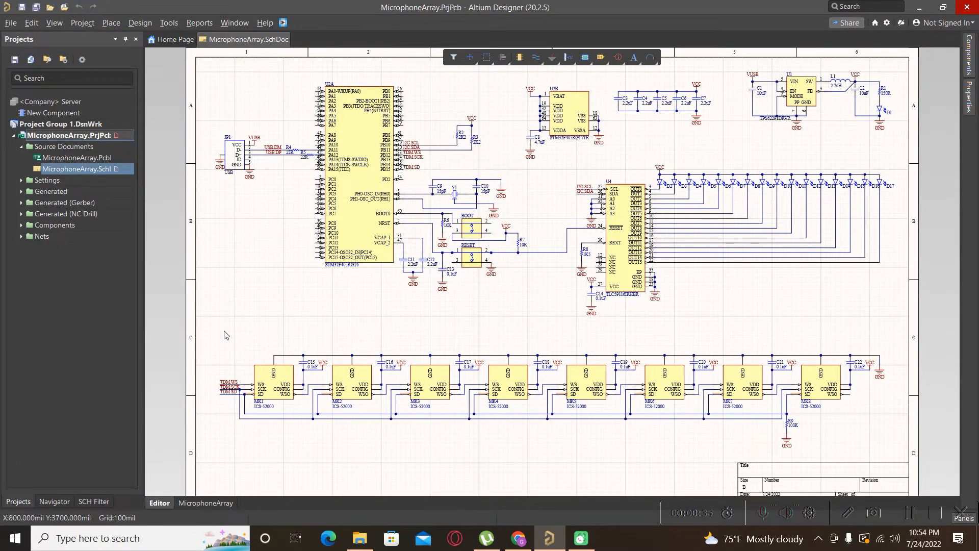
pyautogui.keyDown('ctrl'); pyautogui.scroll(-1, 361, 315); pyautogui.keyUp('ctrl')
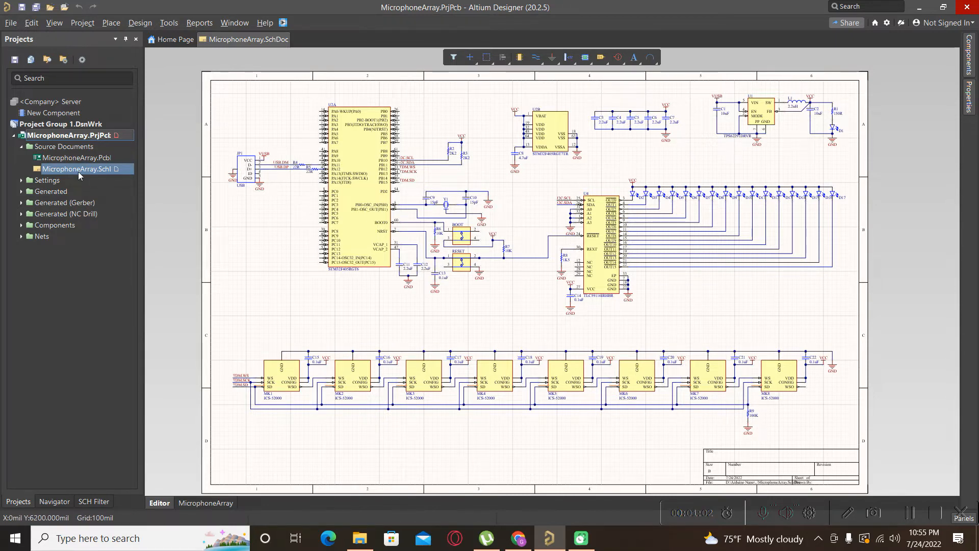
# Make an integrated library from the schematic and open the compiled MicrophoneArray.IntLib under Libraries.
pyautogui.click(139, 23)
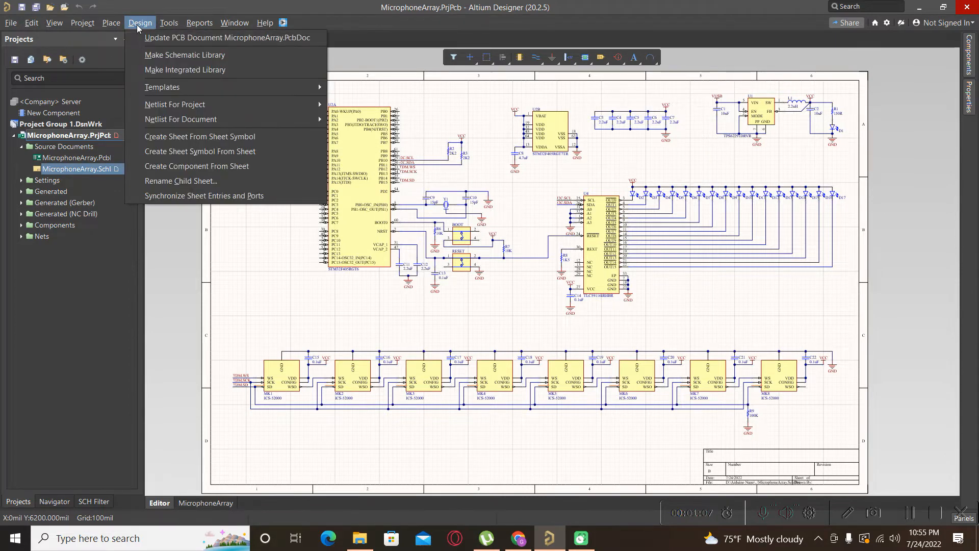
pyautogui.click(179, 71)
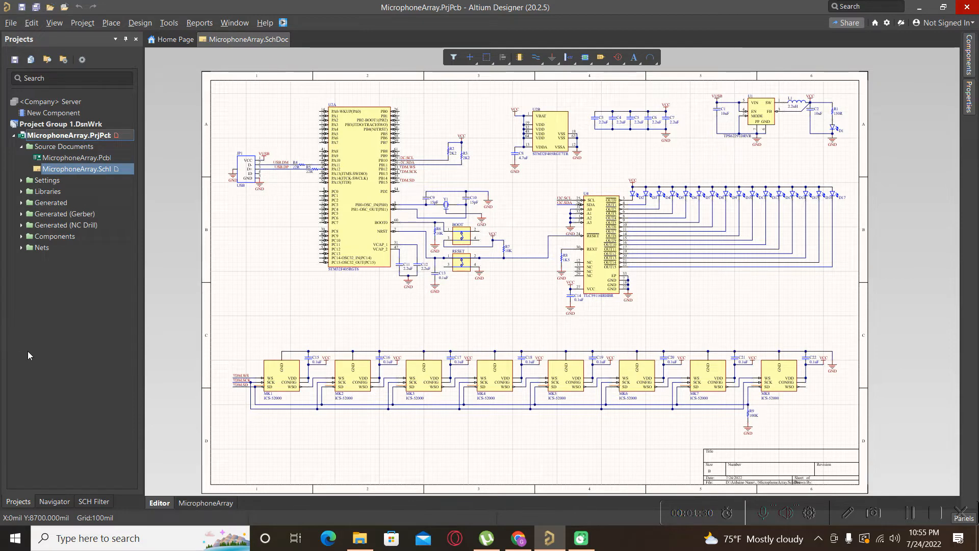
pyautogui.click(21, 192)
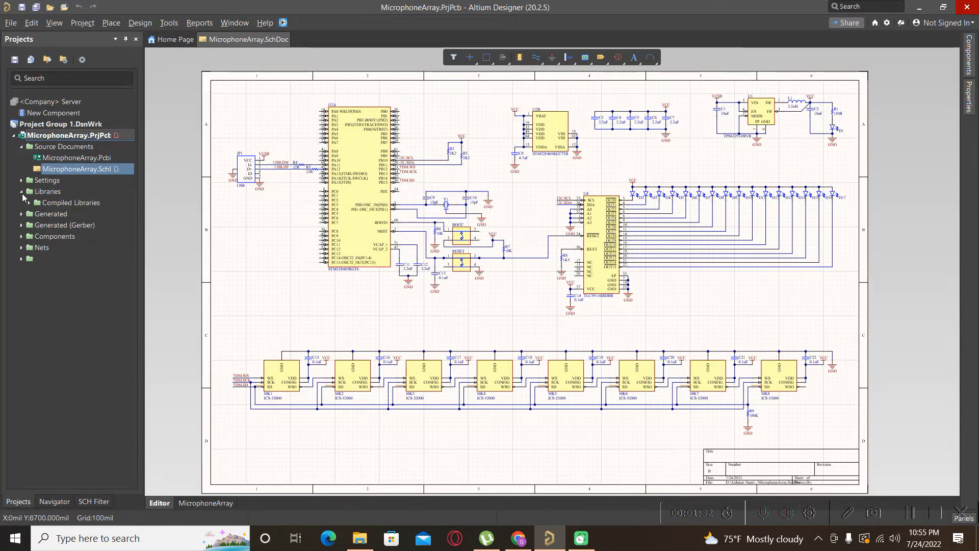
pyautogui.click(29, 203)
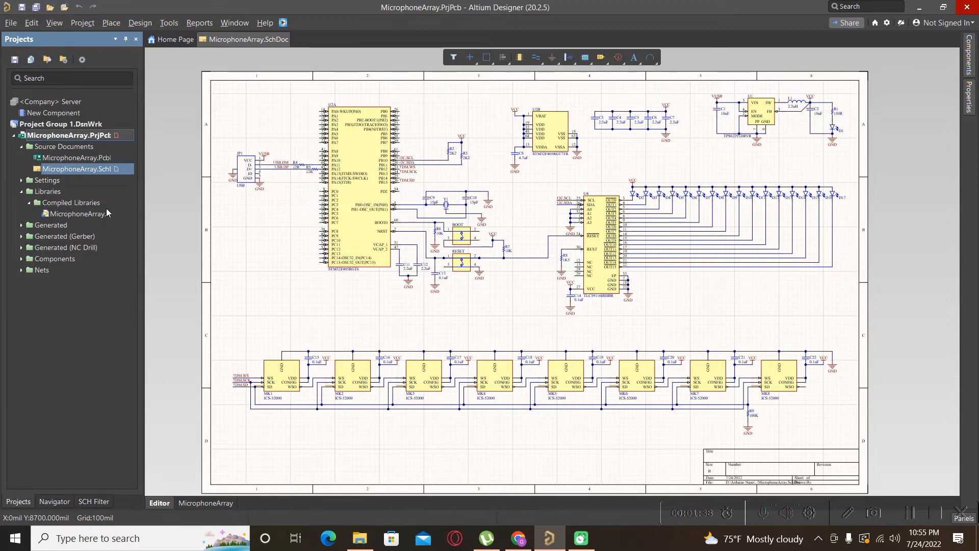
pyautogui.click(78, 215)
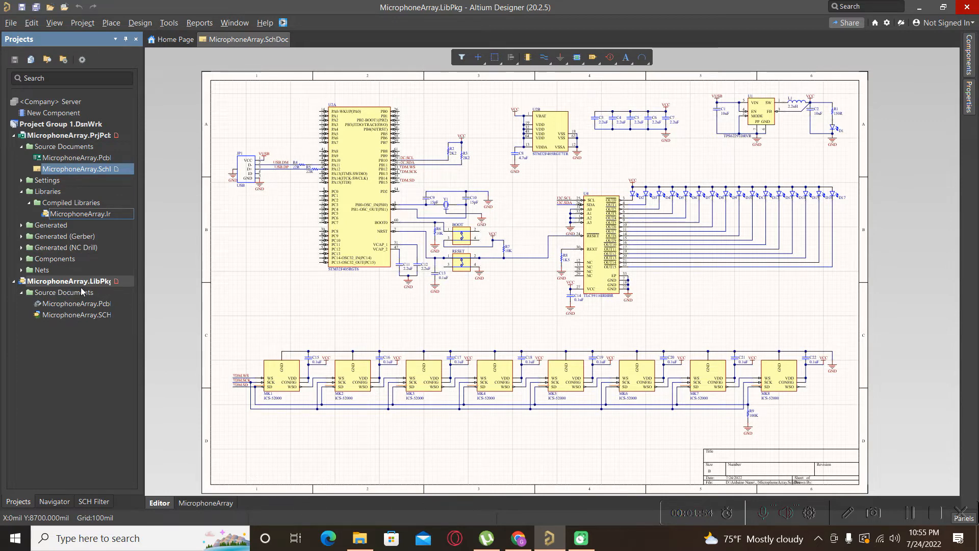
# Open the extracted MicrophoneArray.SCHLIB schematic library from the MicrophoneArray.LibPkg package.
pyautogui.moveTo(143, 298); pyautogui.dragTo(172, 299)
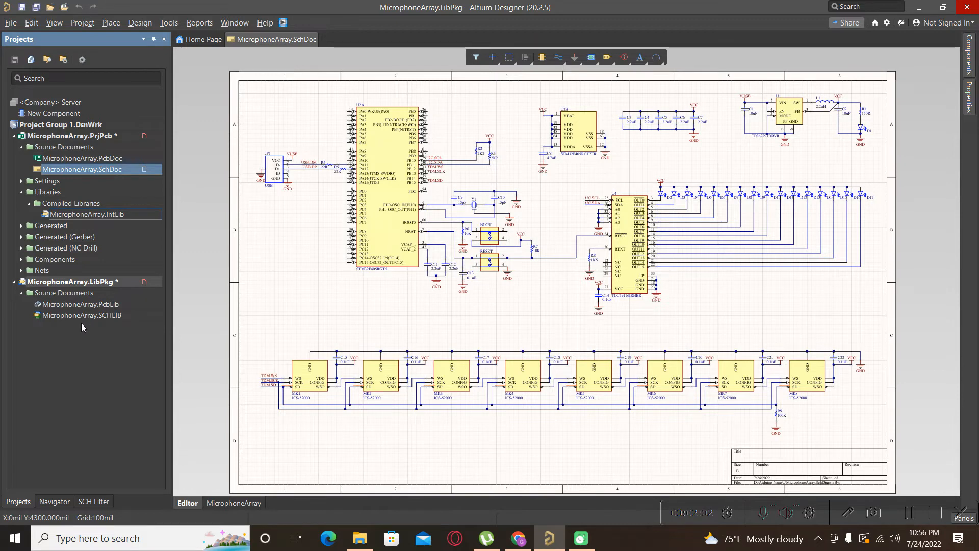
pyautogui.click(114, 316)
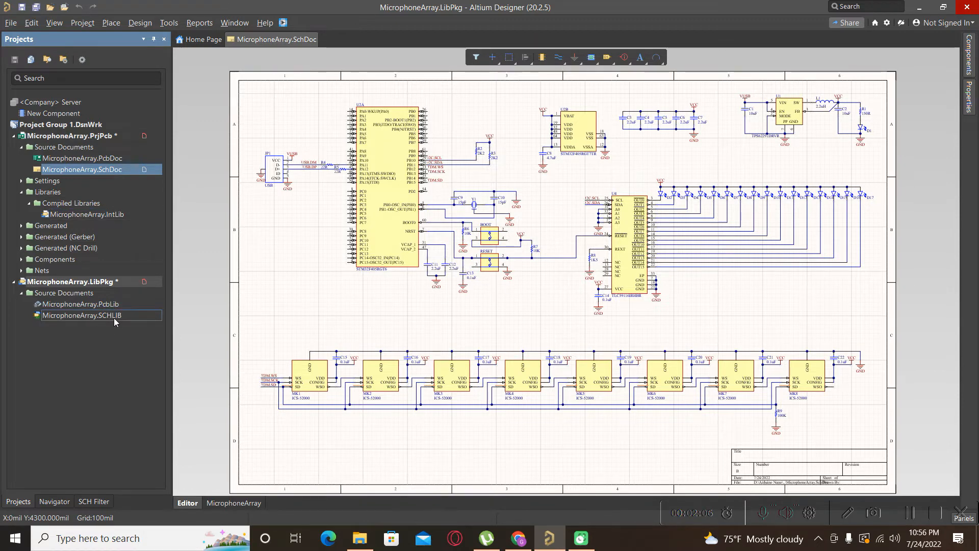
pyautogui.doubleClick(111, 315)
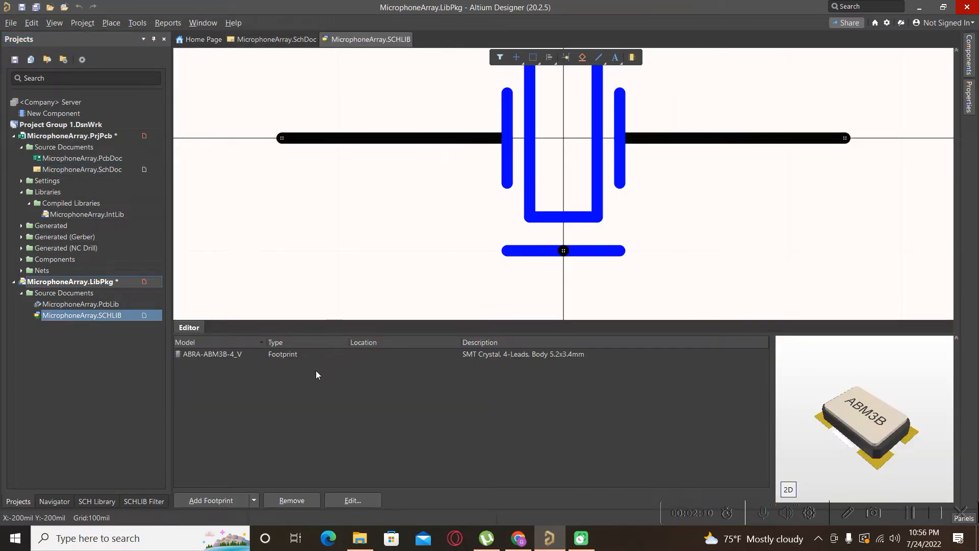
pyautogui.keyDown('ctrl'); pyautogui.scroll(-2, 369, 299); pyautogui.keyUp('ctrl')
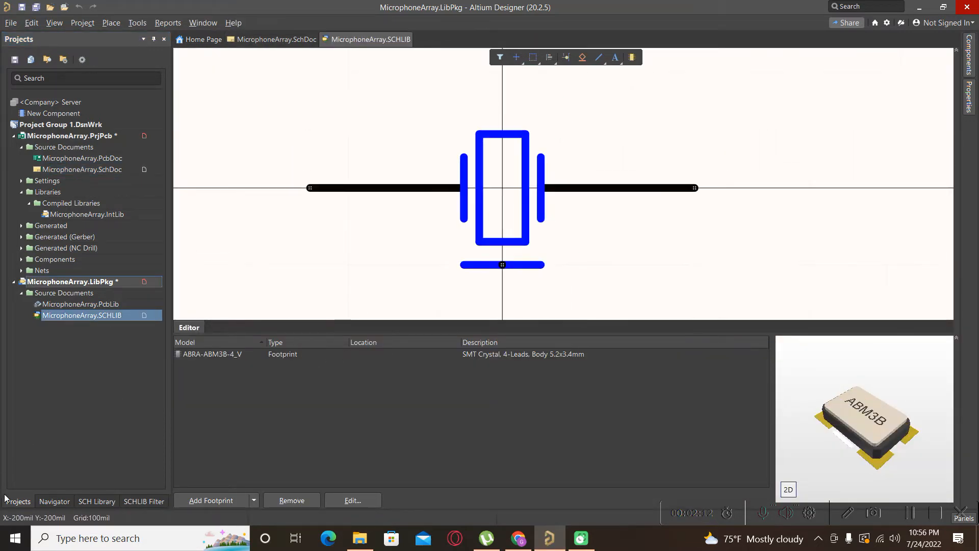
# Browse the schematic library's components one by one, reviewing each symbol and its footprint.
pyautogui.click(102, 505)
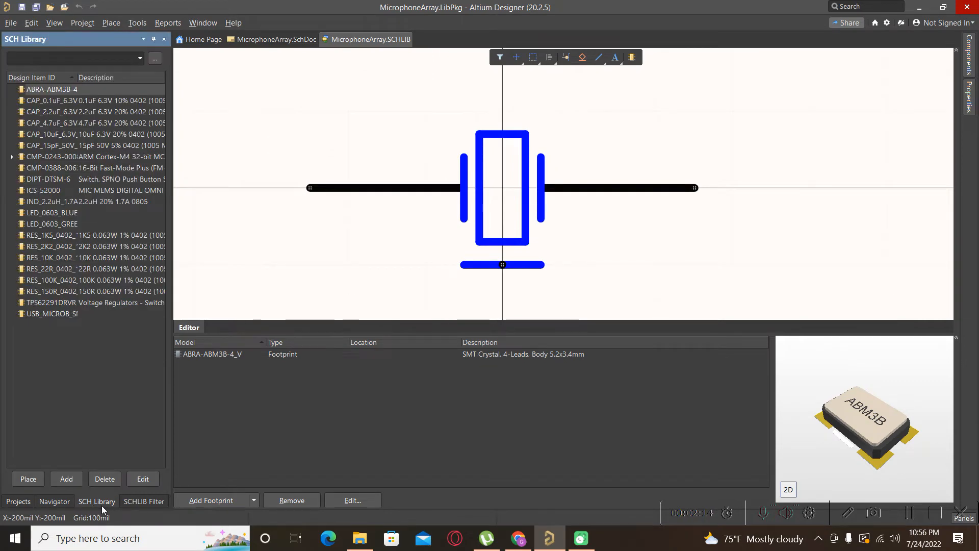
pyautogui.click(43, 102)
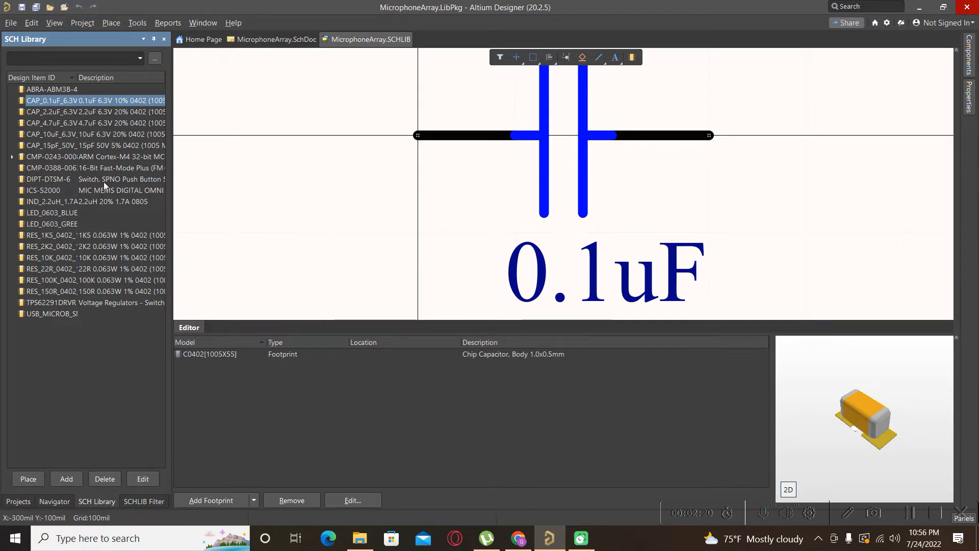
pyautogui.keyDown('ctrl'); pyautogui.scroll(-2, 365, 193); pyautogui.keyUp('ctrl')
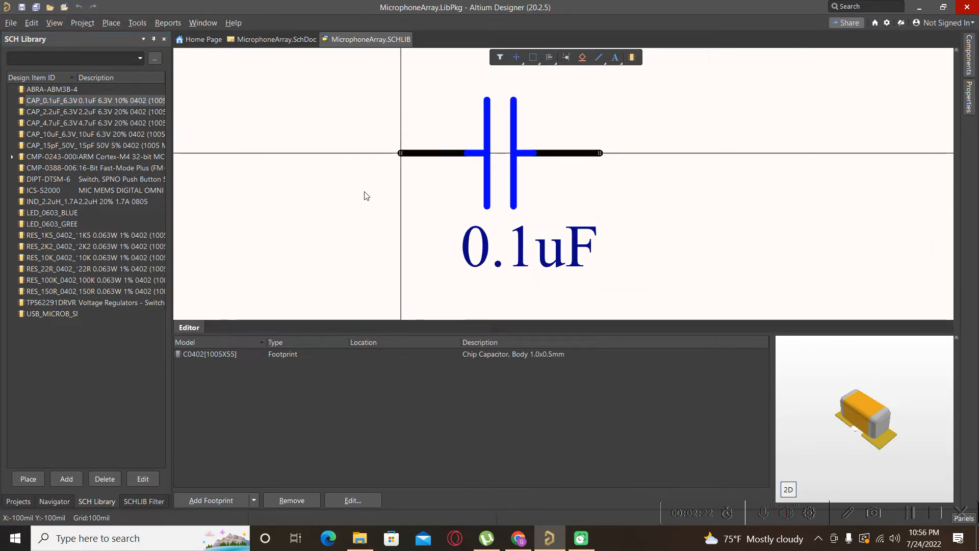
pyautogui.click(59, 112)
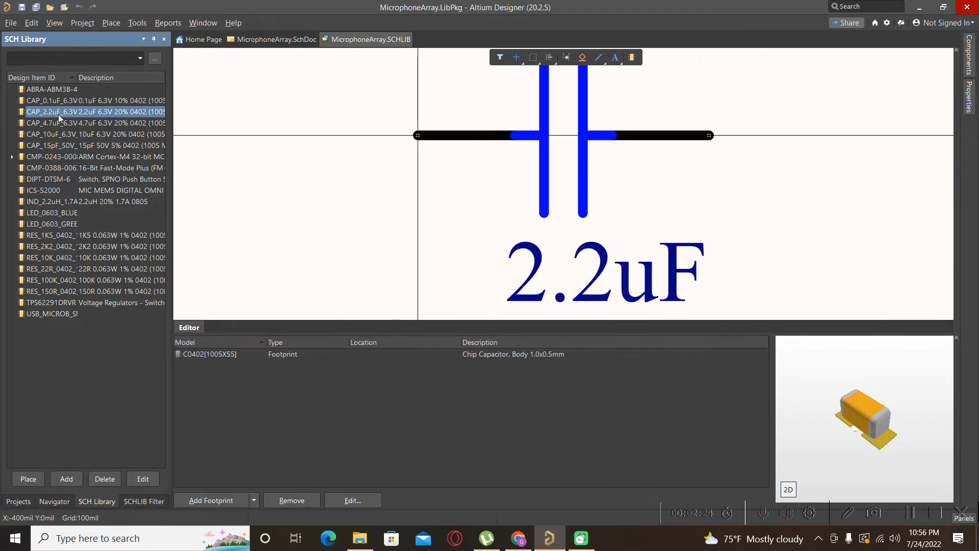
pyautogui.press('Down')
pyautogui.press('Down')
pyautogui.press('Down')
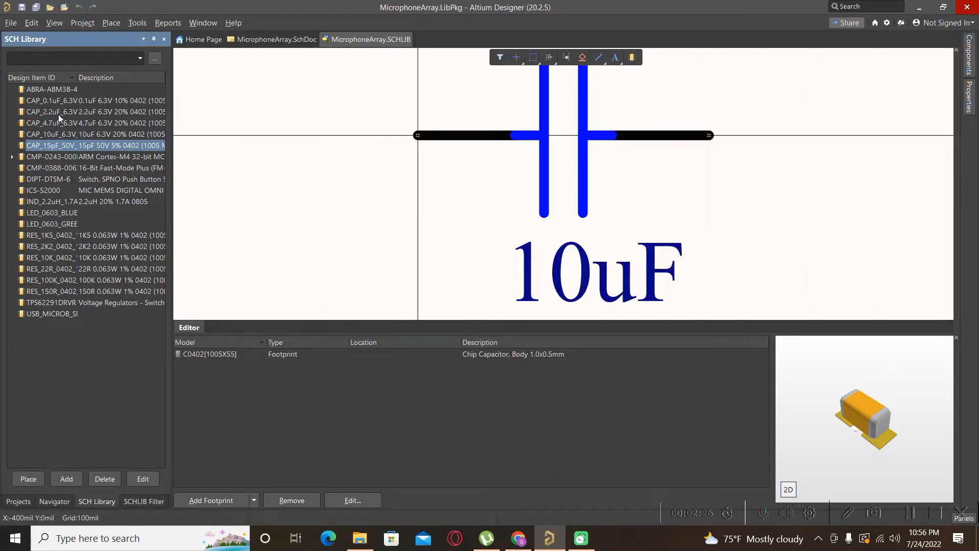
pyautogui.press('Down')
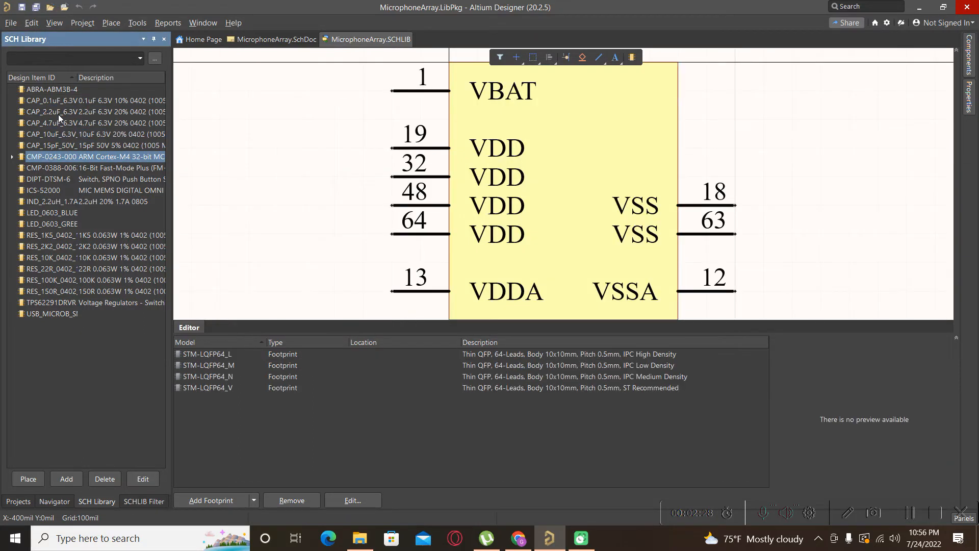
pyautogui.press('Down')
pyautogui.press('Down')
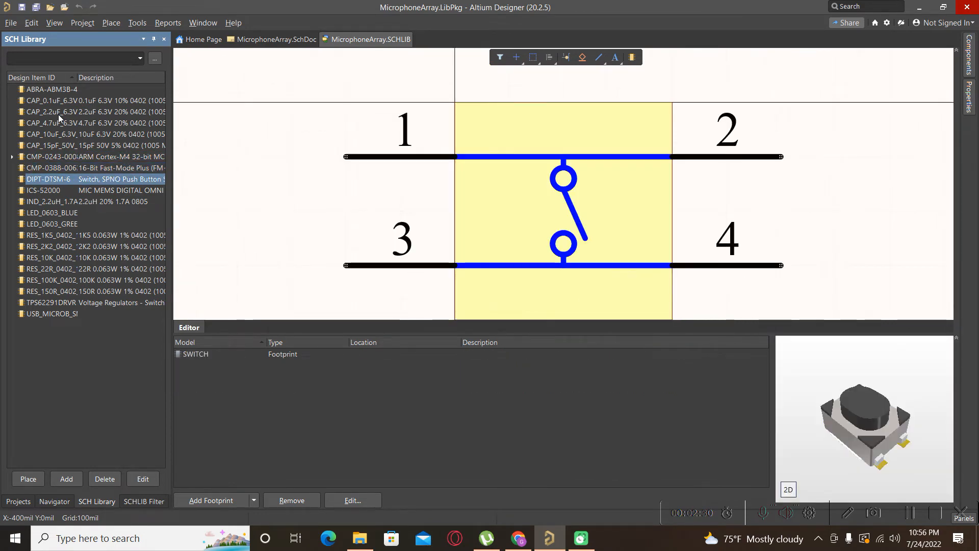
pyautogui.press('Down')
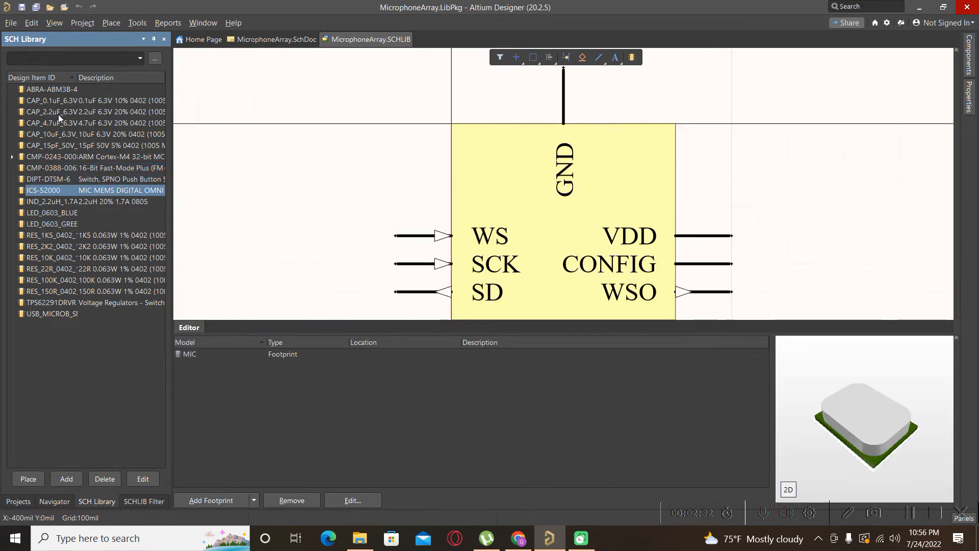
pyautogui.press('Down')
pyautogui.press('Down')
pyautogui.press('Down')
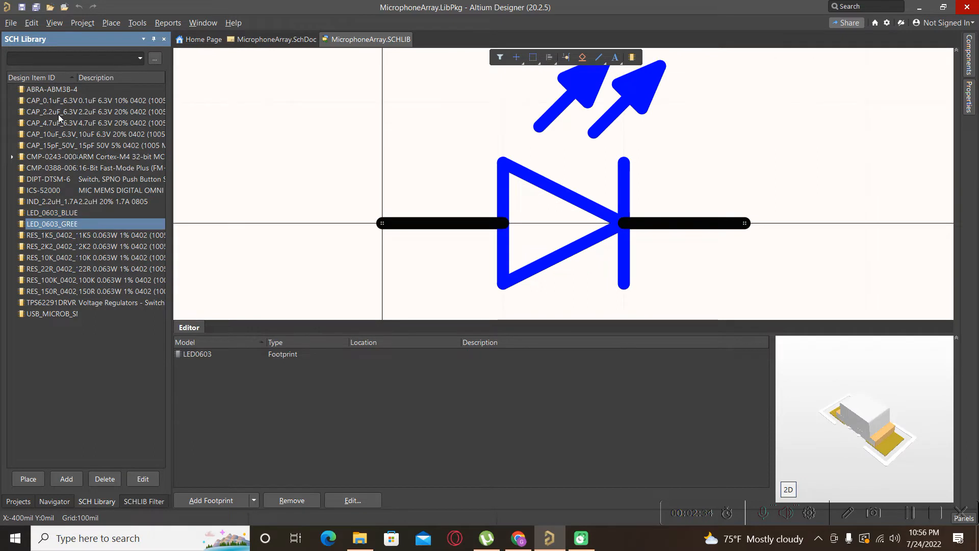
pyautogui.press('Down')
pyautogui.press('Down')
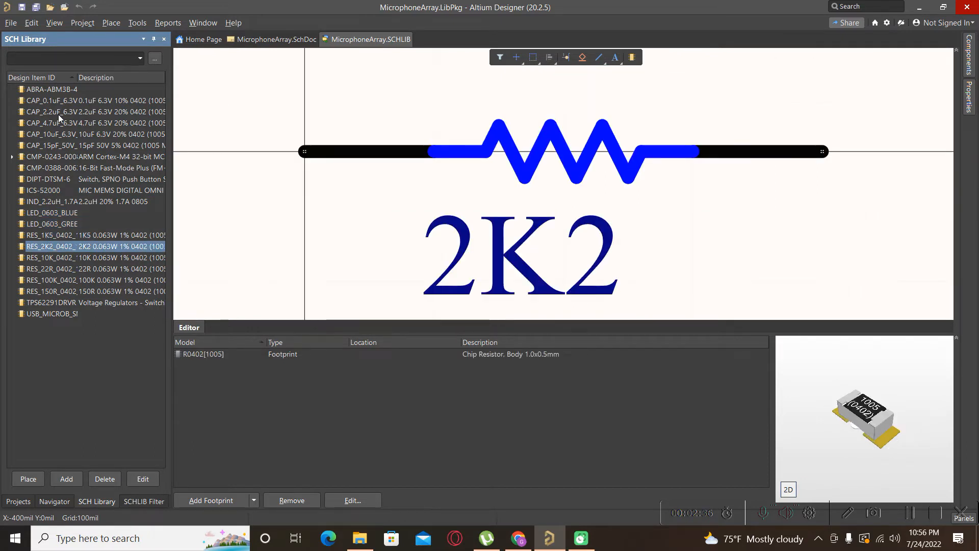
pyautogui.press('Down')
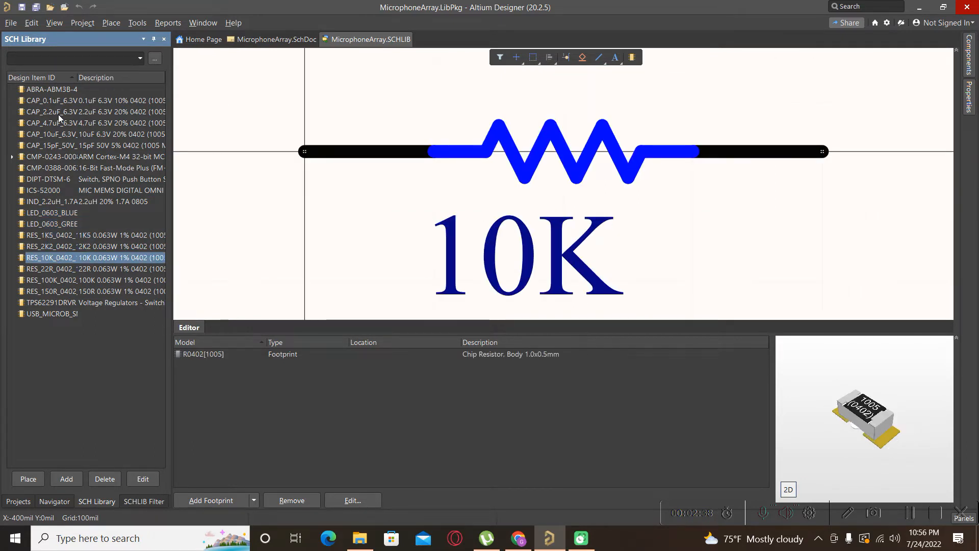
pyautogui.press('Down')
pyautogui.press('Down')
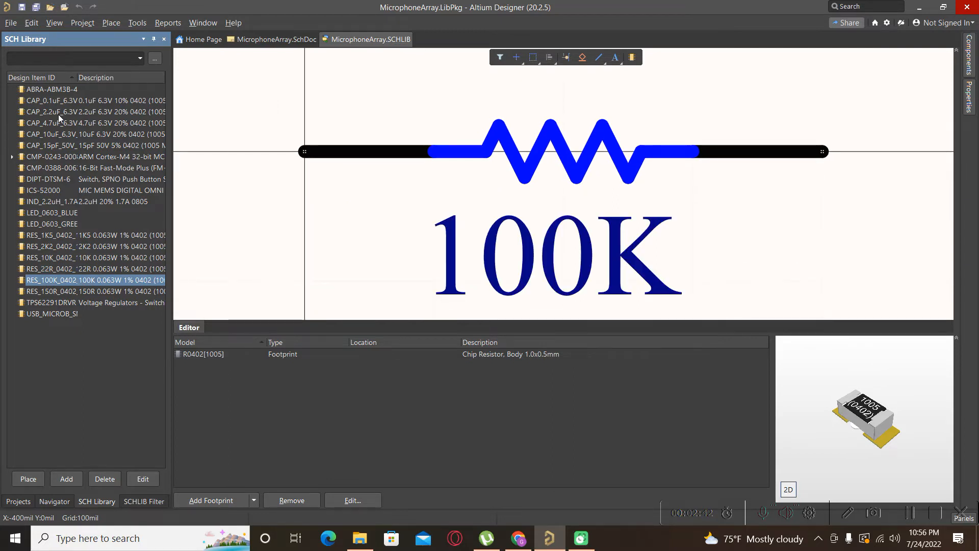
pyautogui.click(29, 498)
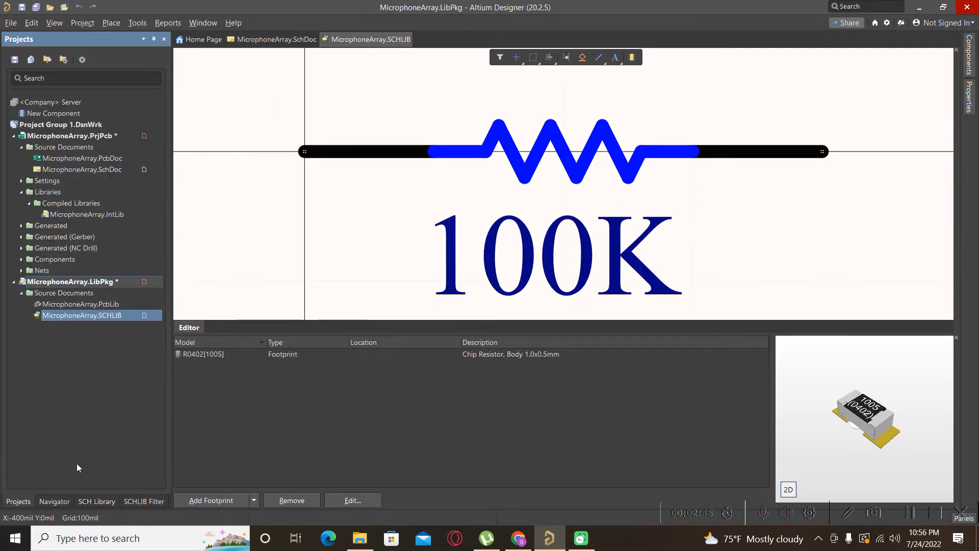
# Open MicrophoneArray.PcbLib and select the C0402[1005X55] footprint in the PCB library list.
pyautogui.doubleClick(73, 307)
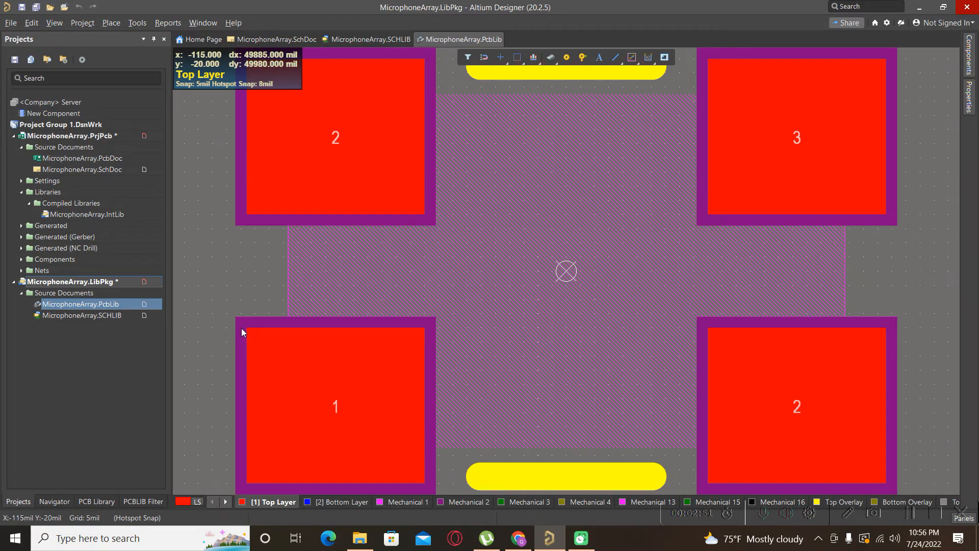
pyautogui.keyDown('ctrl'); pyautogui.scroll(-1, 241, 329); pyautogui.keyUp('ctrl')
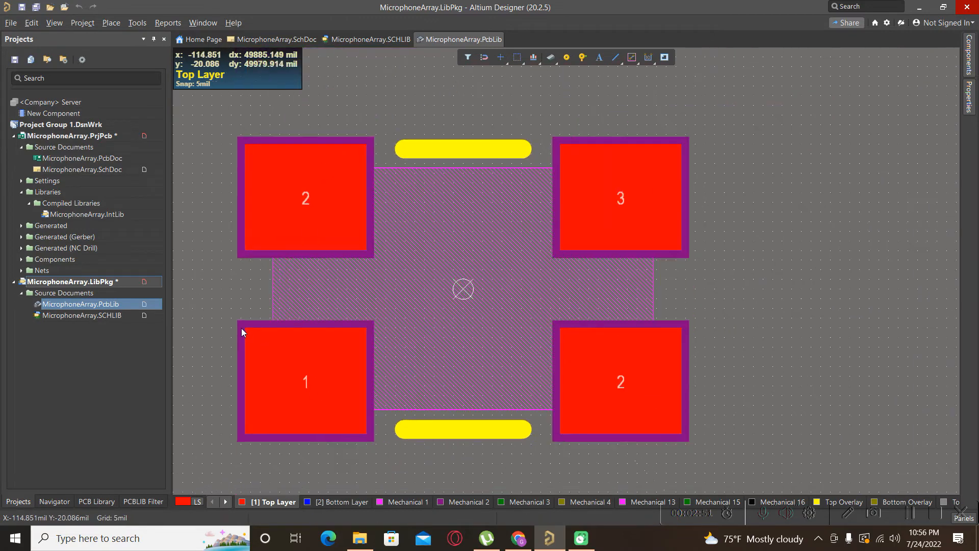
pyautogui.click(101, 505)
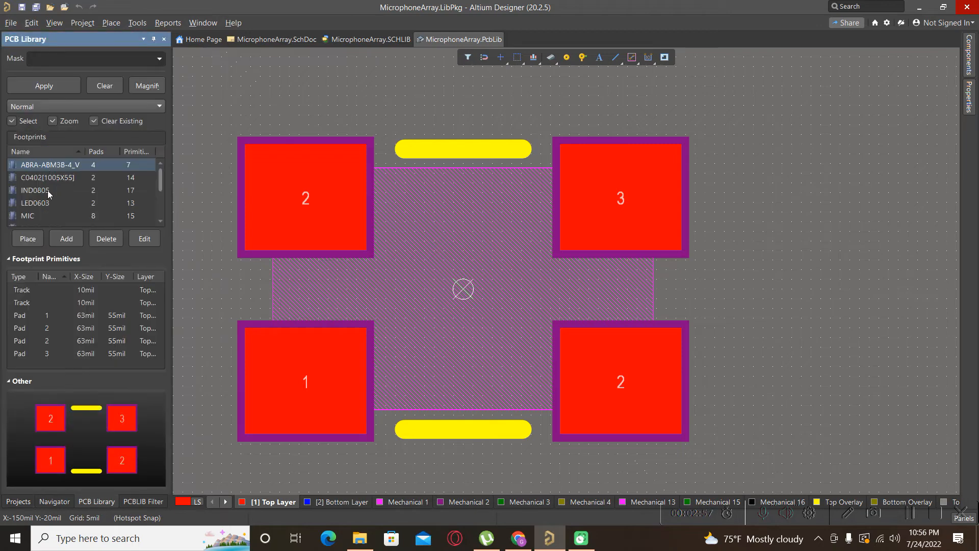
pyautogui.click(38, 177)
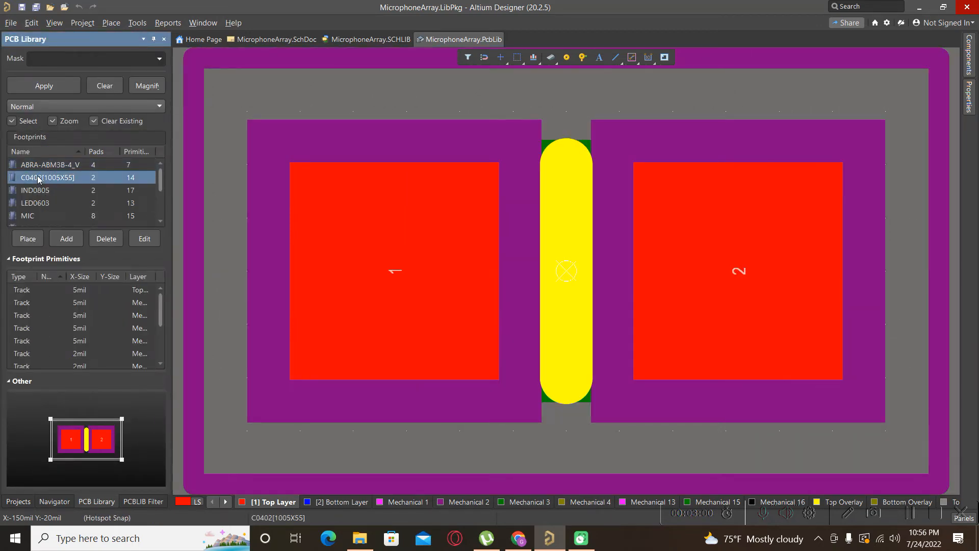
pyautogui.keyDown('ctrl'); pyautogui.scroll(-3, 403, 338); pyautogui.keyUp('ctrl')
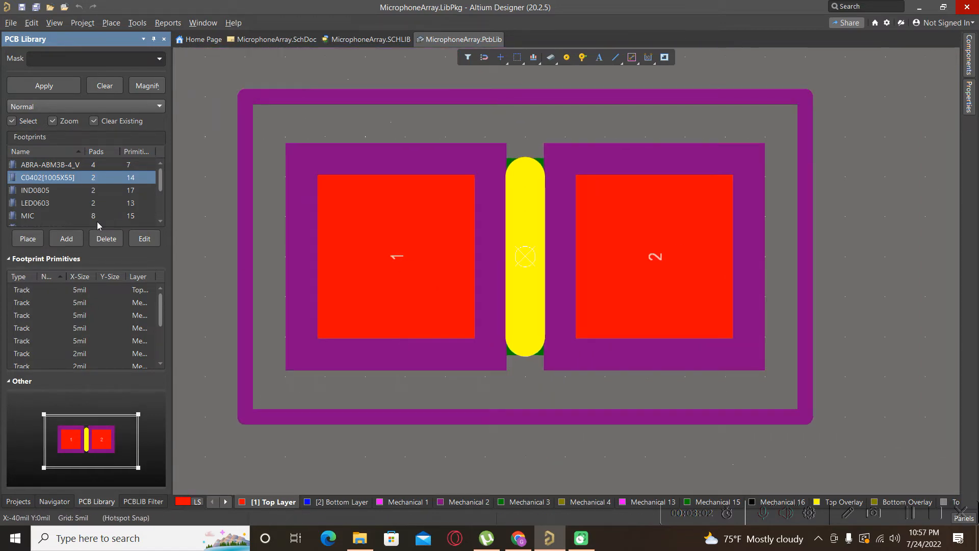
# Select the IND0805 footprint and inspect it in 3D view, orbiting the model.
pyautogui.click(40, 190)
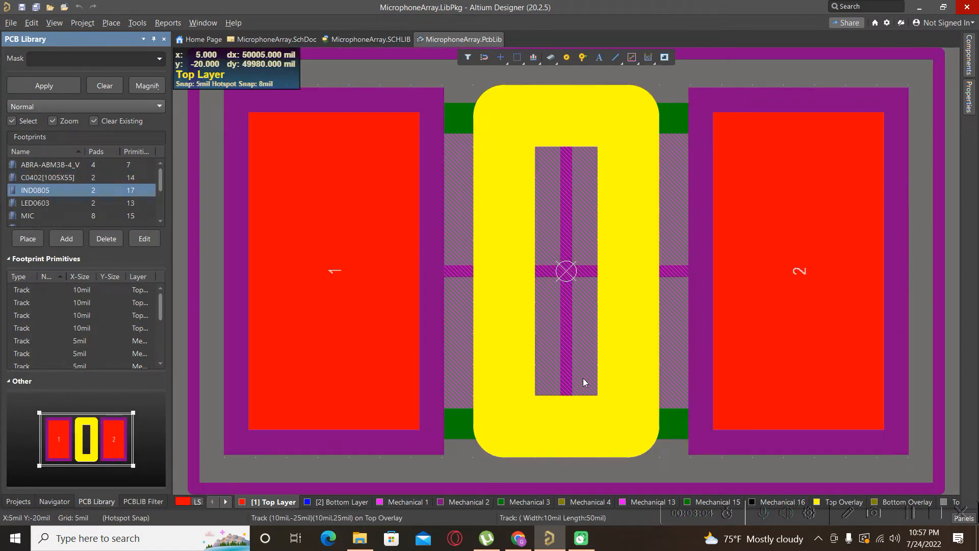
pyautogui.keyDown('ctrl'); pyautogui.scroll(-2, 585, 383); pyautogui.keyUp('ctrl')
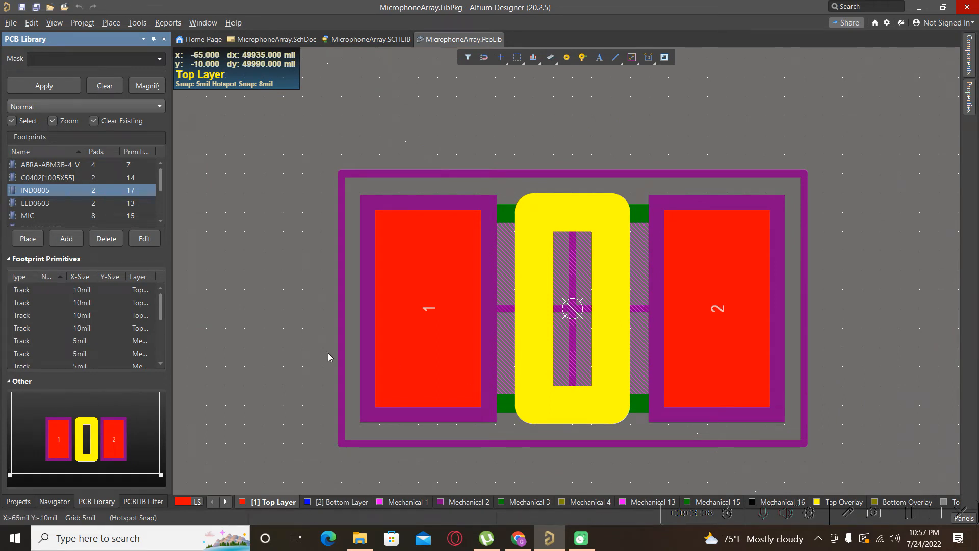
pyautogui.click(285, 334)
pyautogui.press('3')
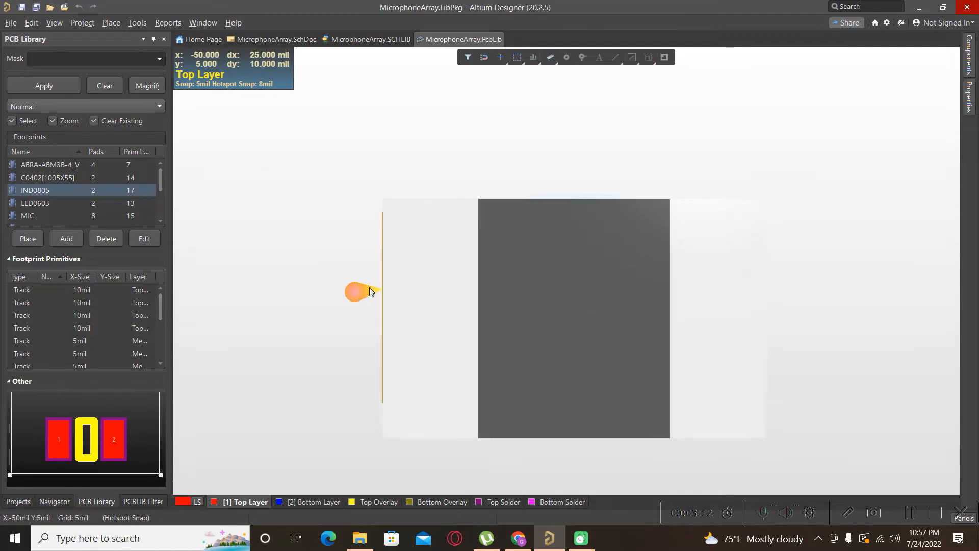
pyautogui.keyDown('shift'); pyautogui.moveTo(371, 289); pyautogui.dragTo(487, 119, button='right'); pyautogui.keyUp('shift')
# Browse the LED0603, MIC and SWITCH footprints in the PCB library list.
pyautogui.click(40, 203)
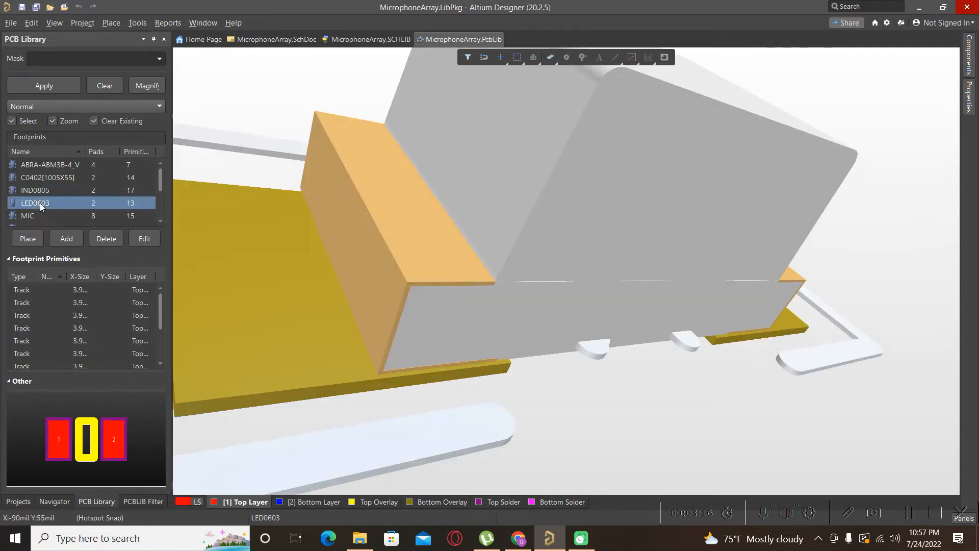
pyautogui.click(56, 215)
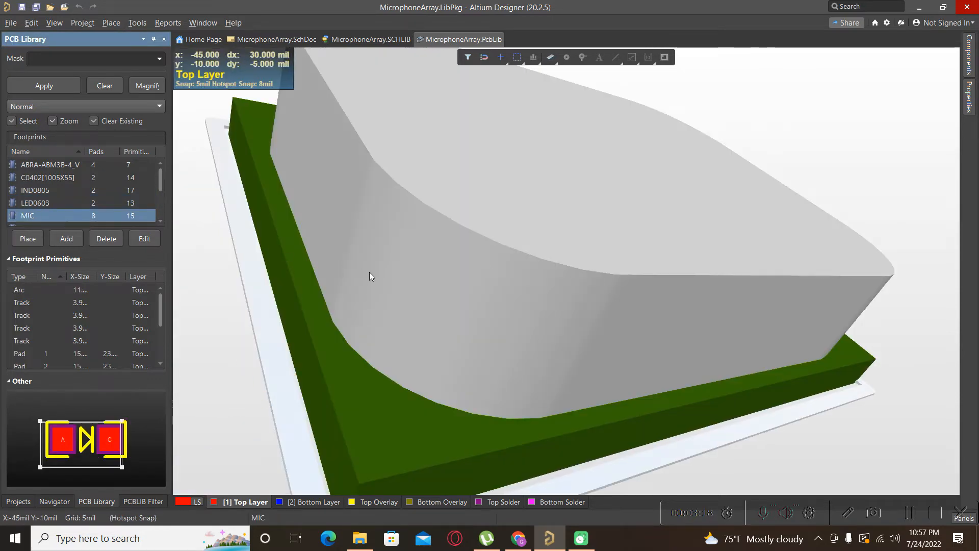
pyautogui.keyDown('ctrl'); pyautogui.scroll(-3, 369, 273); pyautogui.keyUp('ctrl')
pyautogui.scroll(-3, 10, 204)
pyautogui.click(33, 194)
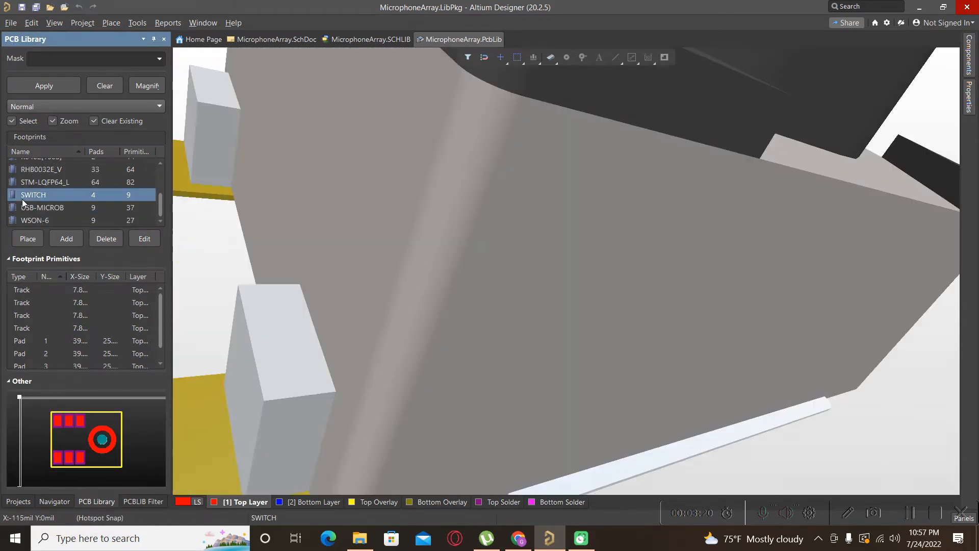
# Zoom and orbit the SWITCH footprint's 3D model to examine it from different angles.
pyautogui.keyDown('ctrl'); pyautogui.scroll(-5, 490, 280); pyautogui.keyUp('ctrl')
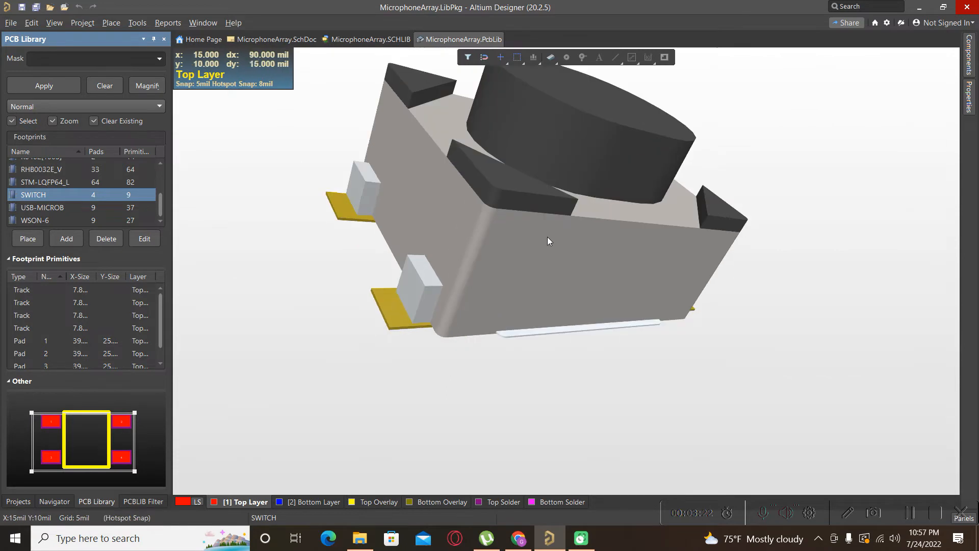
pyautogui.moveTo(547, 236); pyautogui.dragTo(357, 393, button='right')
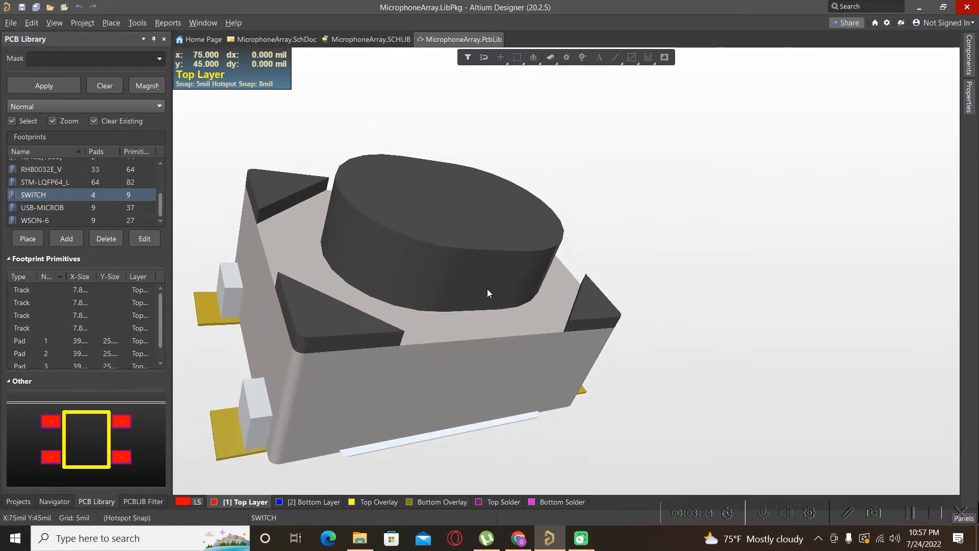
pyautogui.click(488, 288)
pyautogui.click(699, 290)
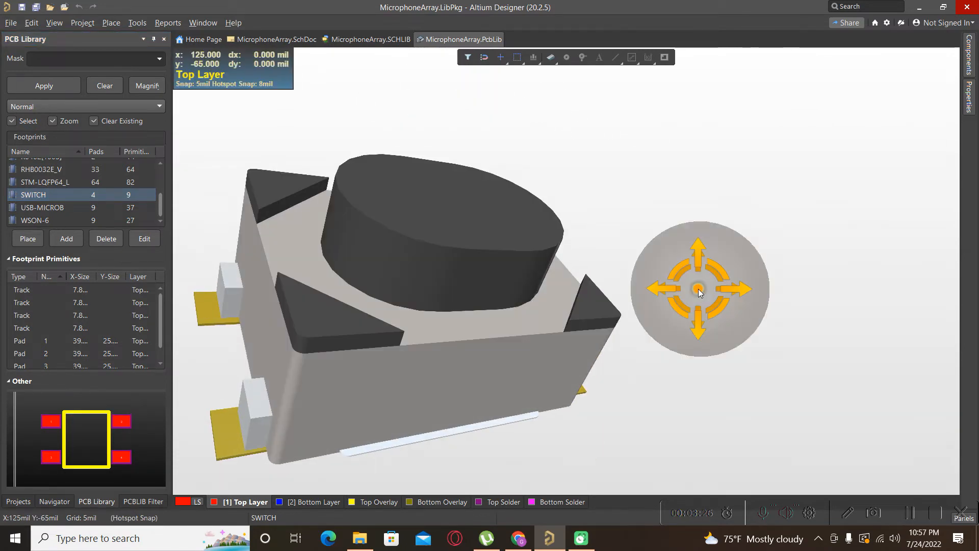
pyautogui.keyDown('shift'); pyautogui.moveTo(699, 290); pyautogui.dragTo(657, 327, button='right'); pyautogui.keyUp('shift')
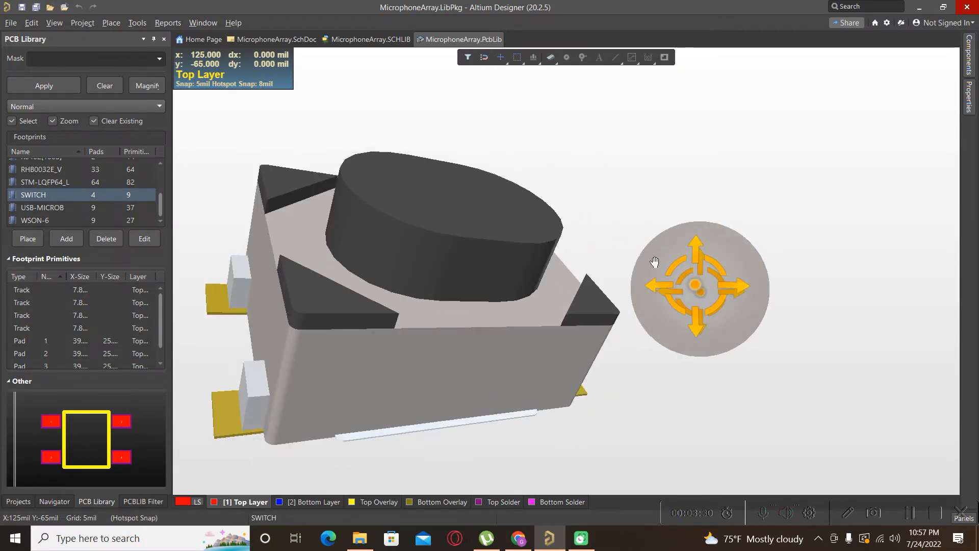
pyautogui.keyDown('shift'); pyautogui.moveTo(655, 262); pyautogui.dragTo(540, 370, button='right'); pyautogui.keyUp('shift')
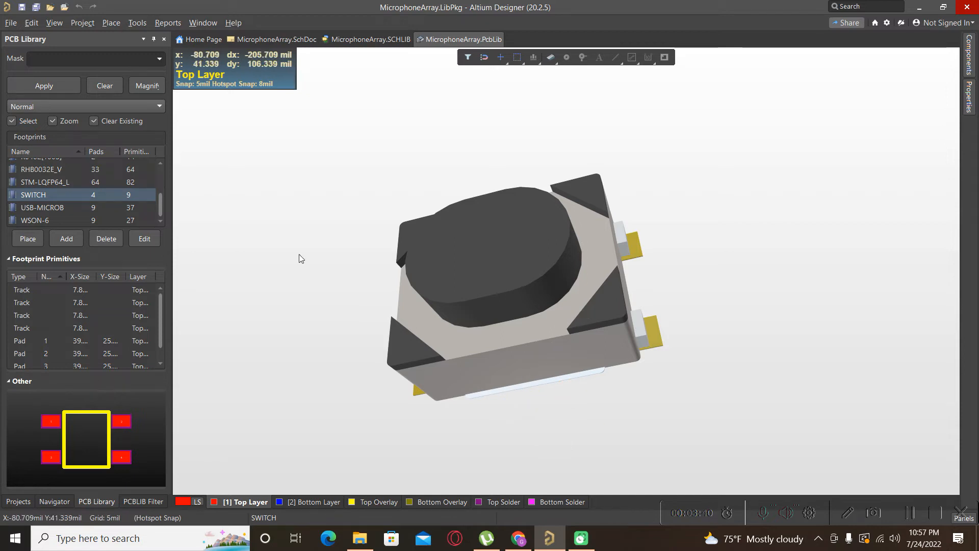
# Switch to the Projects panel and set the Components panel library to MicrophoneArray.SCHLIB.
pyautogui.click(16, 502)
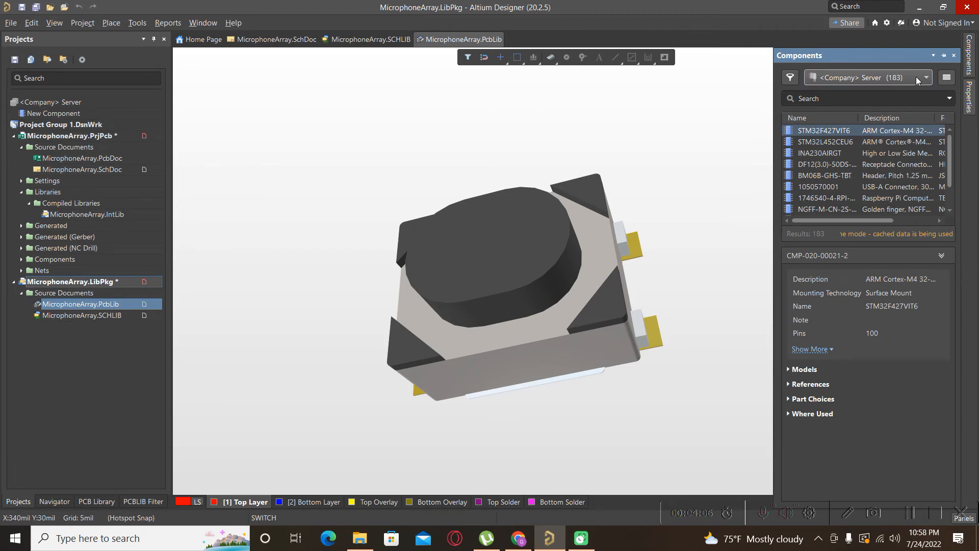
pyautogui.click(916, 76)
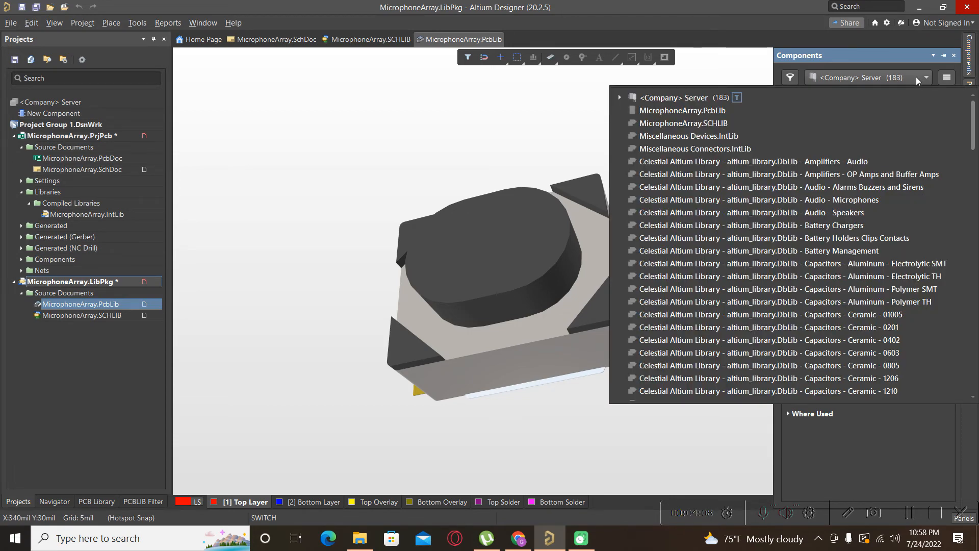
pyautogui.click(665, 124)
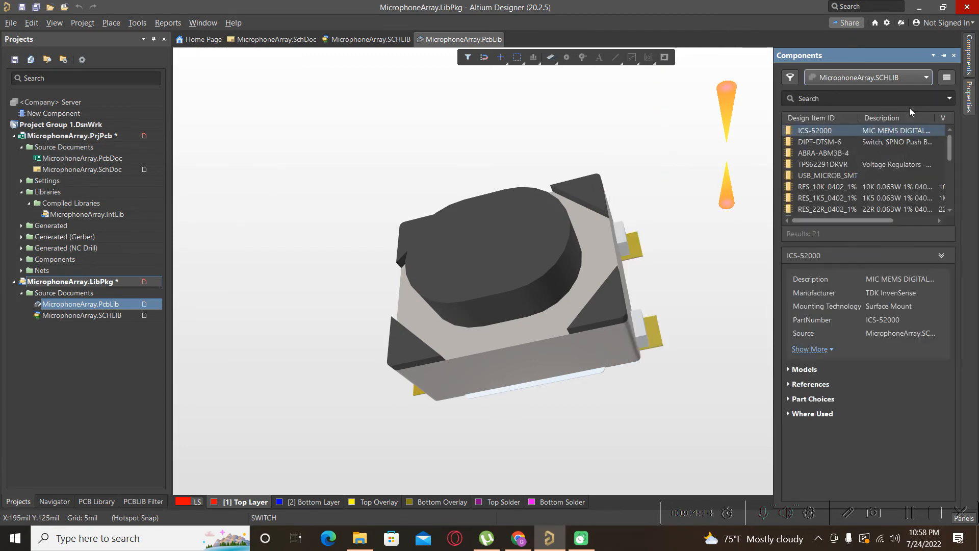
# Open MicrophoneArray.SchDoc and choose MicrophoneArray.IntLib as the Components panel library.
pyautogui.doubleClick(56, 174)
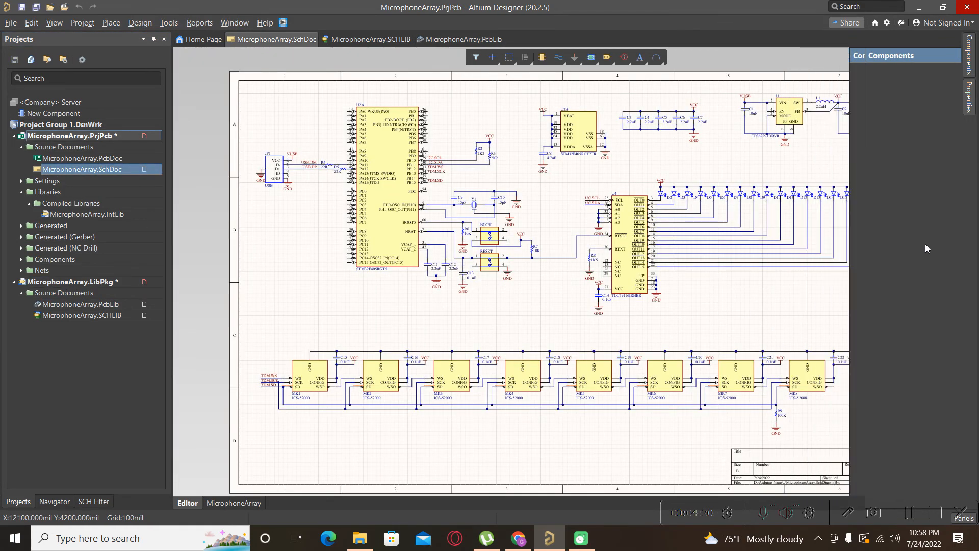
pyautogui.click(971, 57)
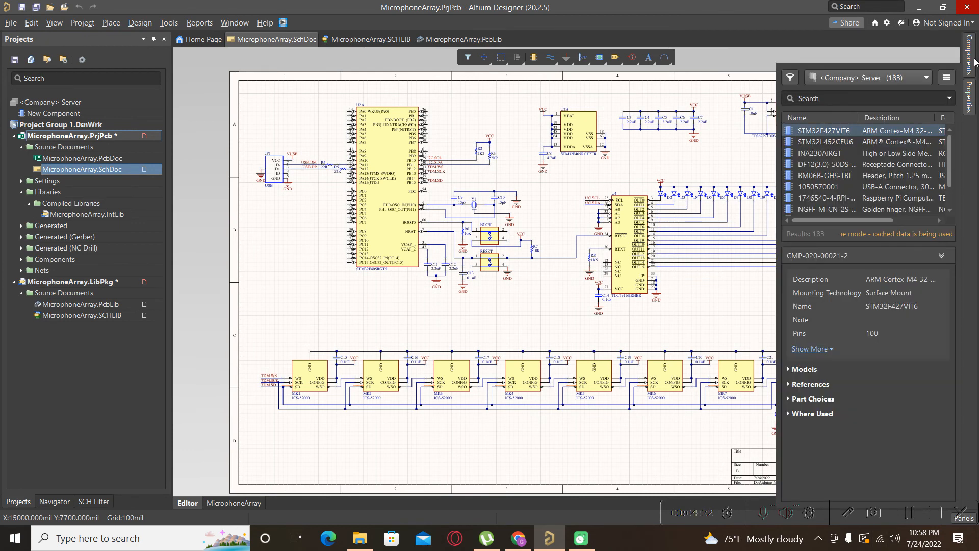
pyautogui.click(868, 78)
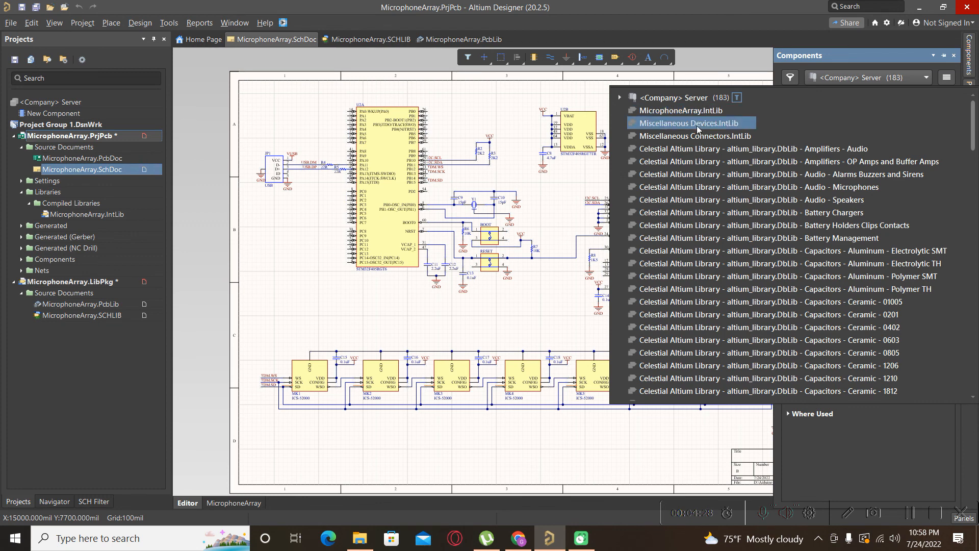
pyautogui.click(683, 110)
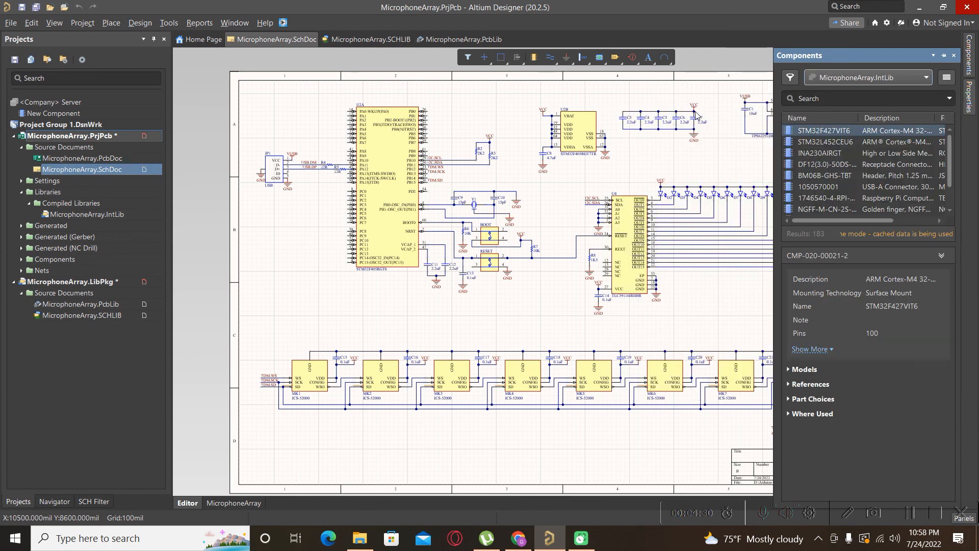
# Place a 0.1uF capacitor from the integrated library onto the schematic below the microcontroller.
pyautogui.moveTo(818, 143); pyautogui.dragTo(353, 317)
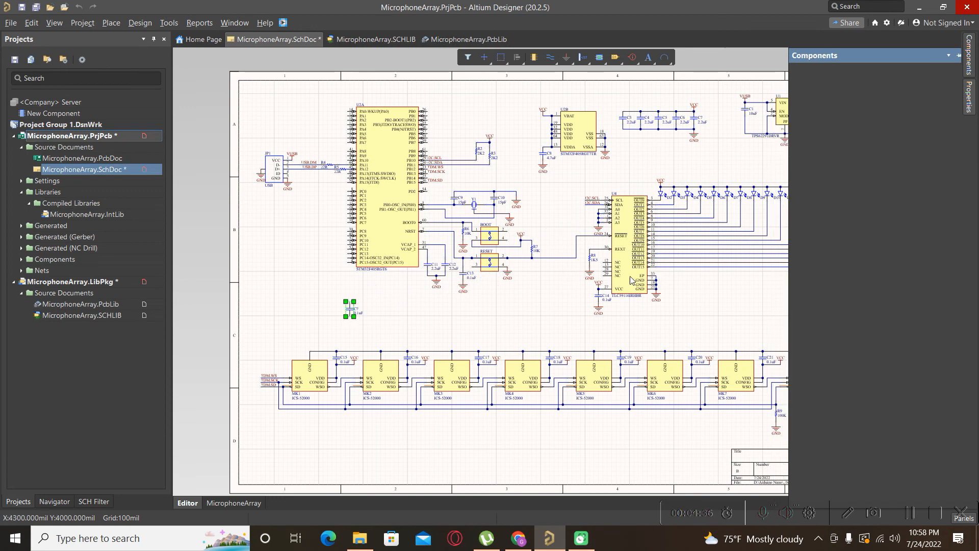
pyautogui.click(378, 322)
pyautogui.keyDown('ctrl'); pyautogui.scroll(5, 379, 321); pyautogui.keyUp('ctrl')
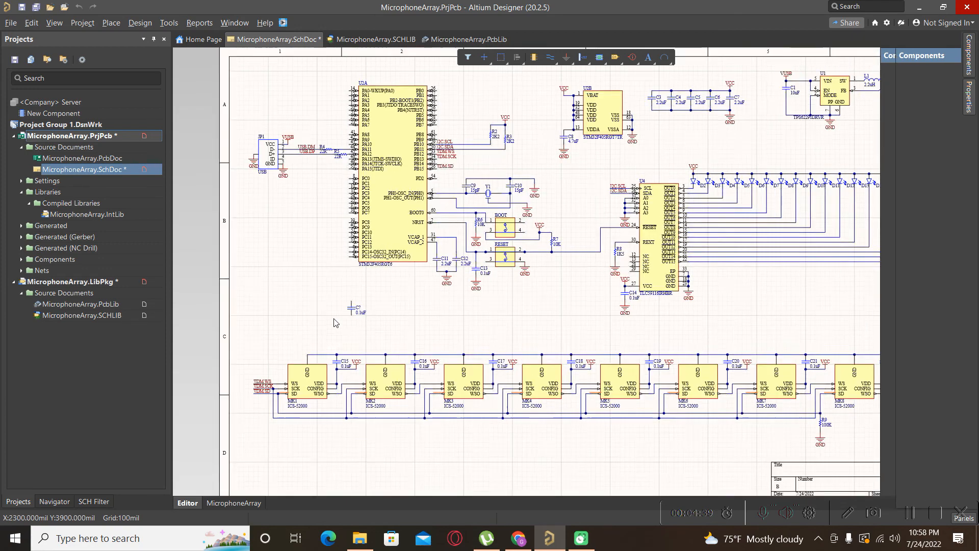